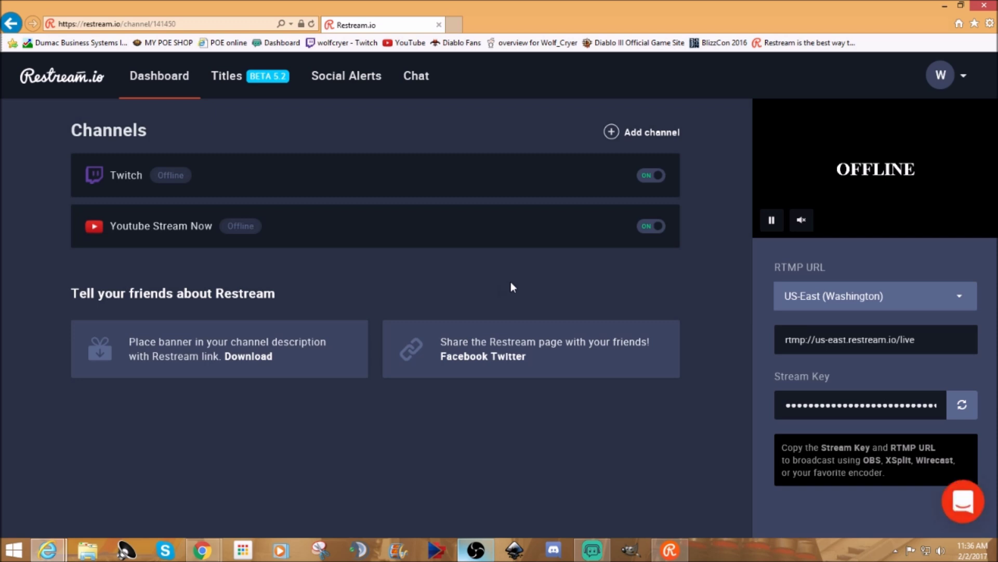
- Add YouTube Stream Now as a new channel, bringing up the 4.99/month double-channels notice
left_click(656, 136)
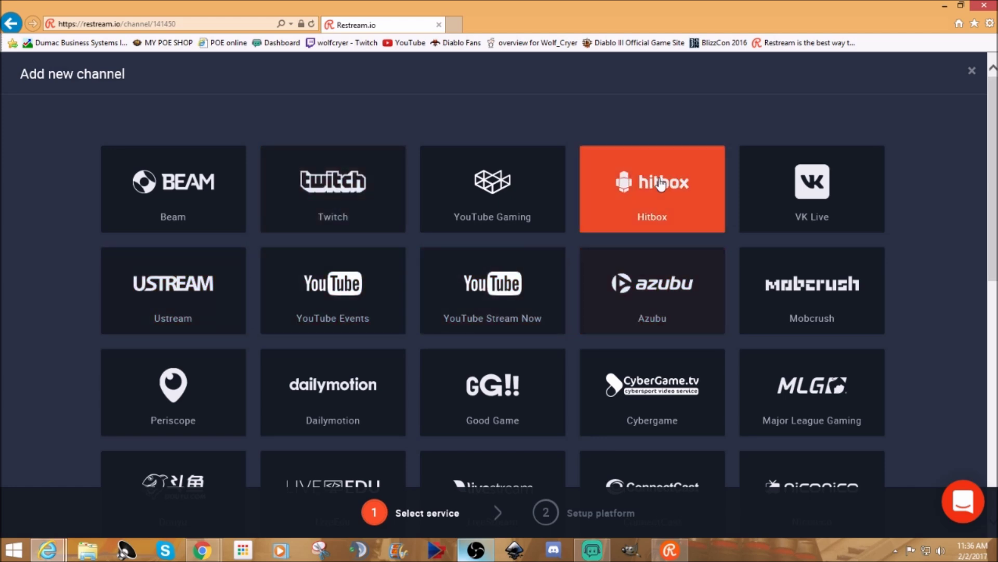
scroll(920, 225, "down", 7)
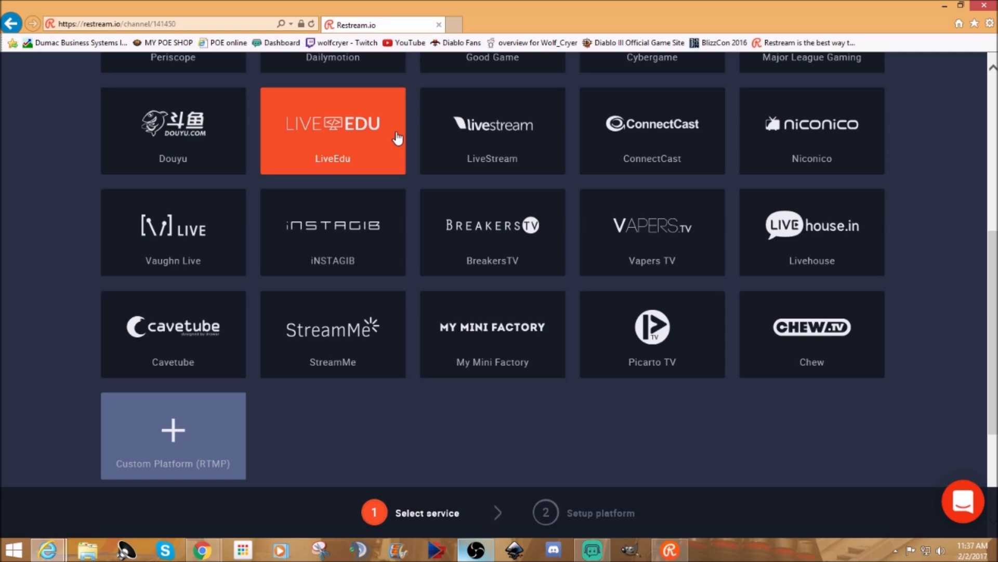
scroll(899, 259, "up", 7)
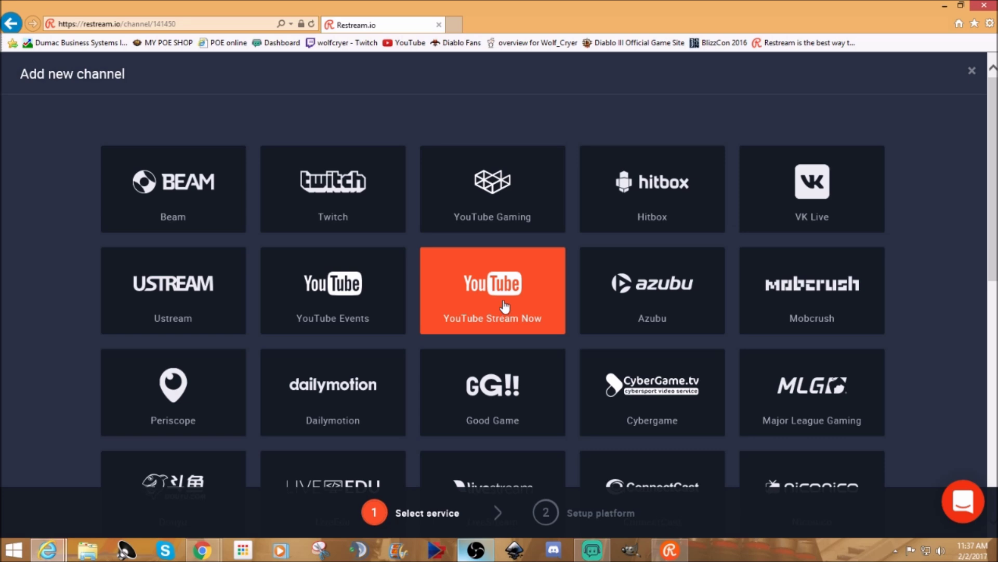
left_click(504, 306)
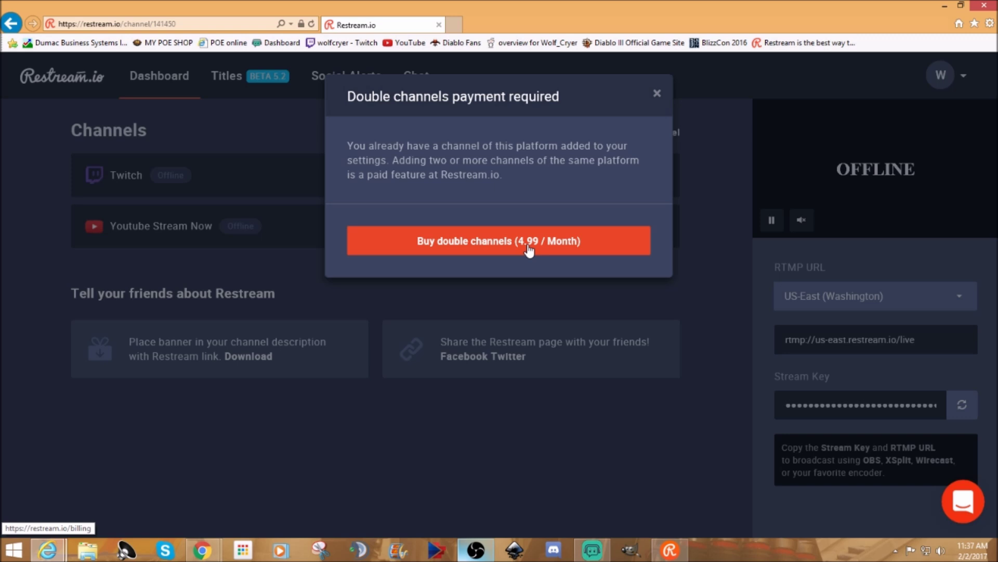
- Close the Double channels payment notice to see Twitch and YouTube Stream Now listed
left_click(657, 95)
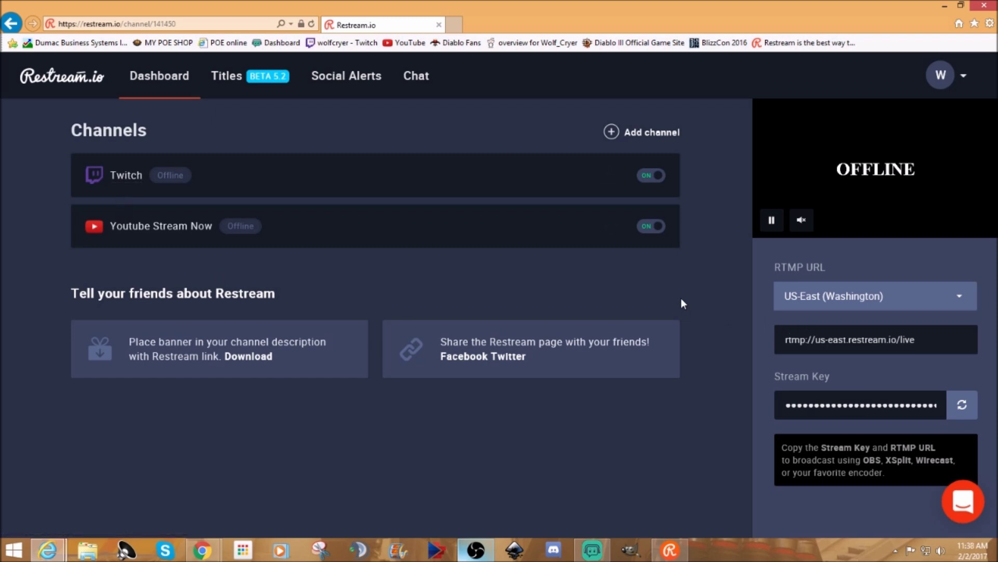
- In OBS Broadcast Settings, set the Streaming Service to Custom
left_click(467, 552)
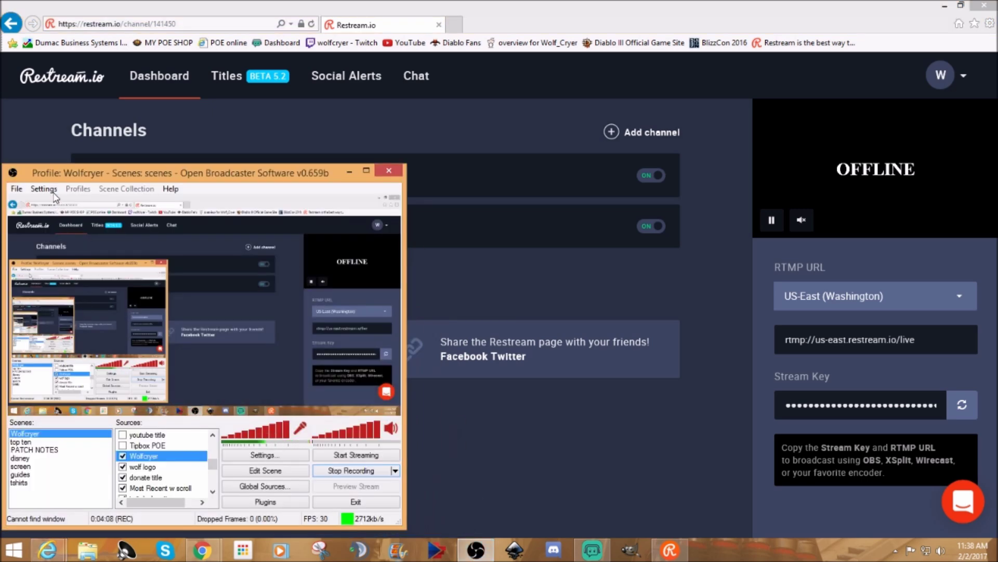
left_click(50, 190)
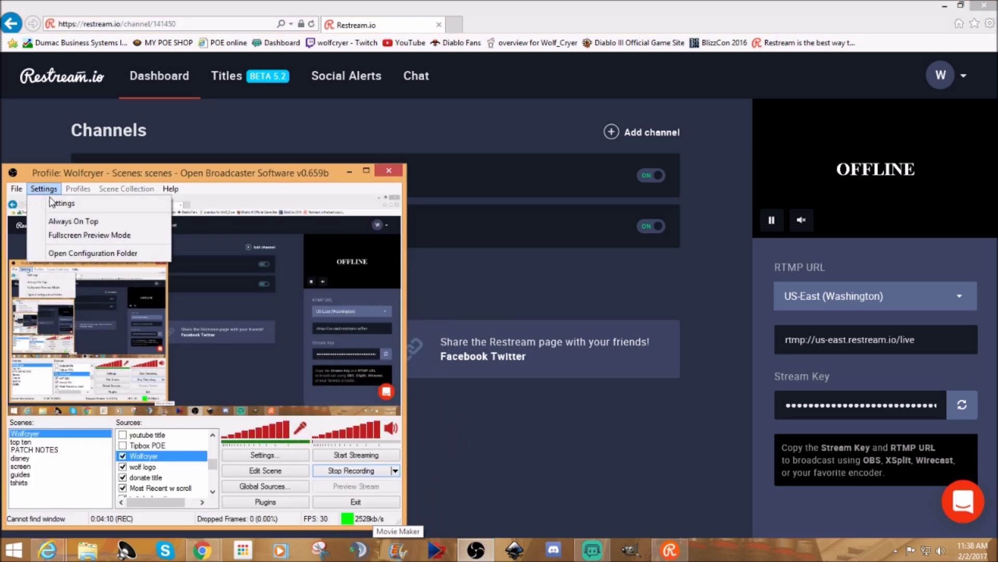
left_click(60, 204)
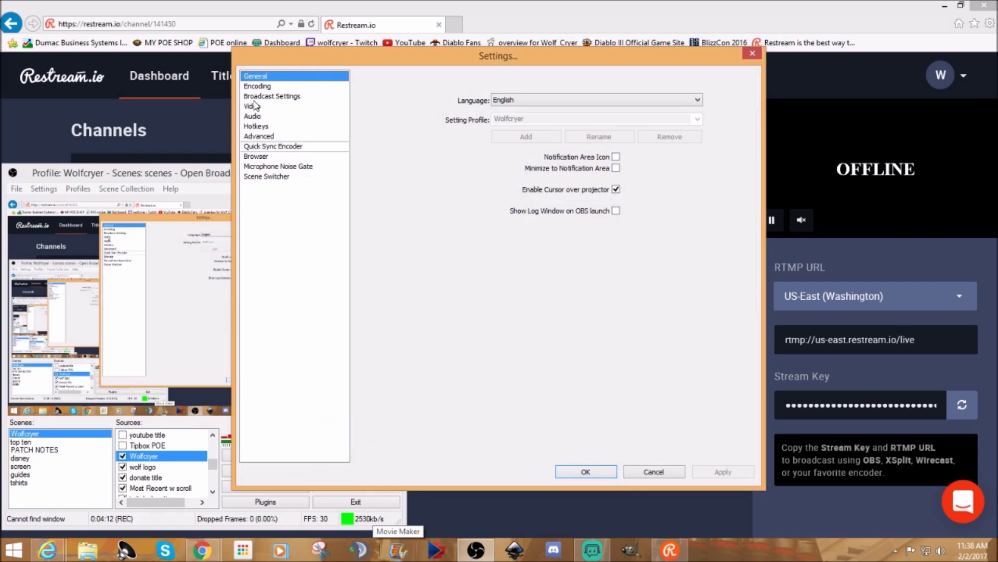
left_click(261, 97)
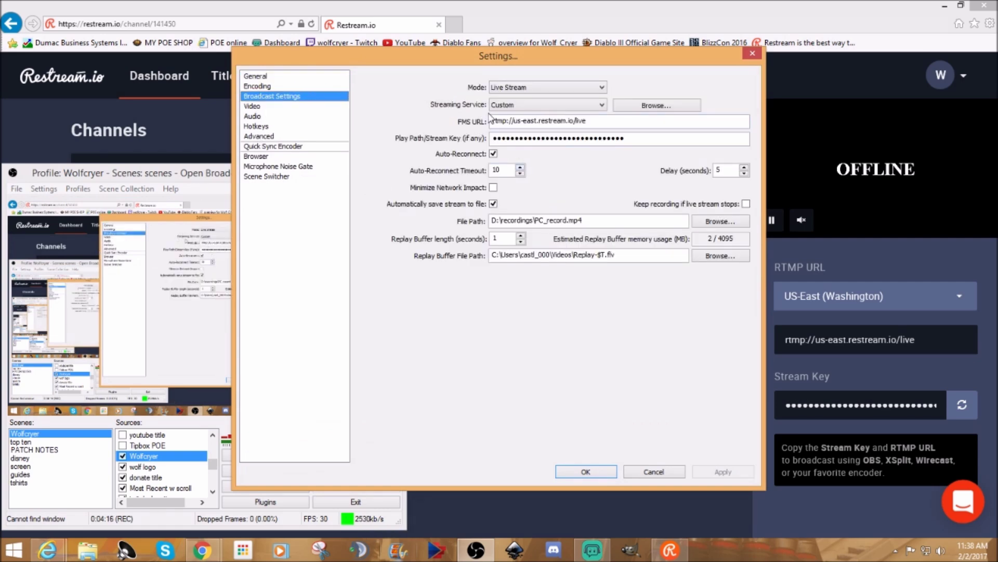
left_click(602, 106)
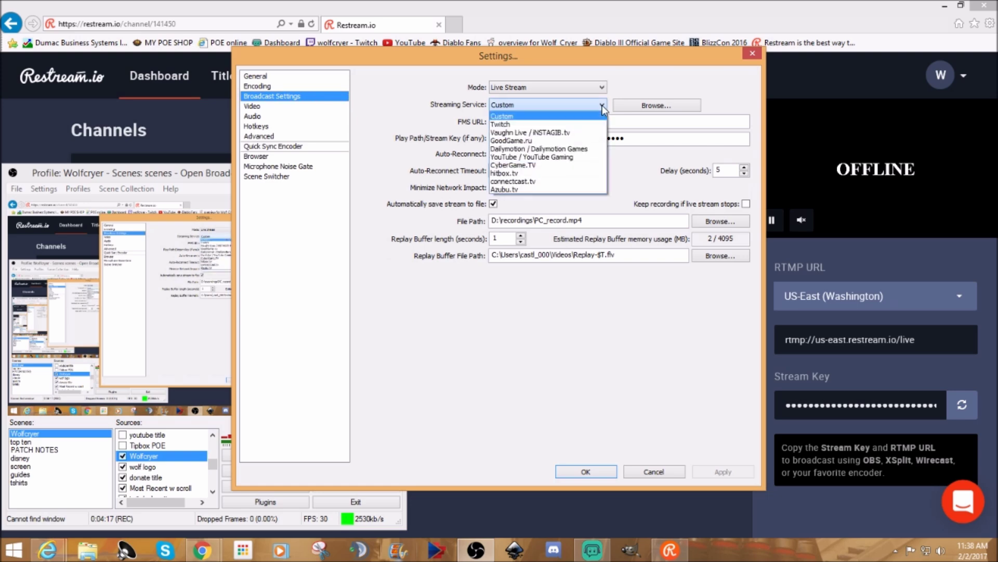
left_click(563, 118)
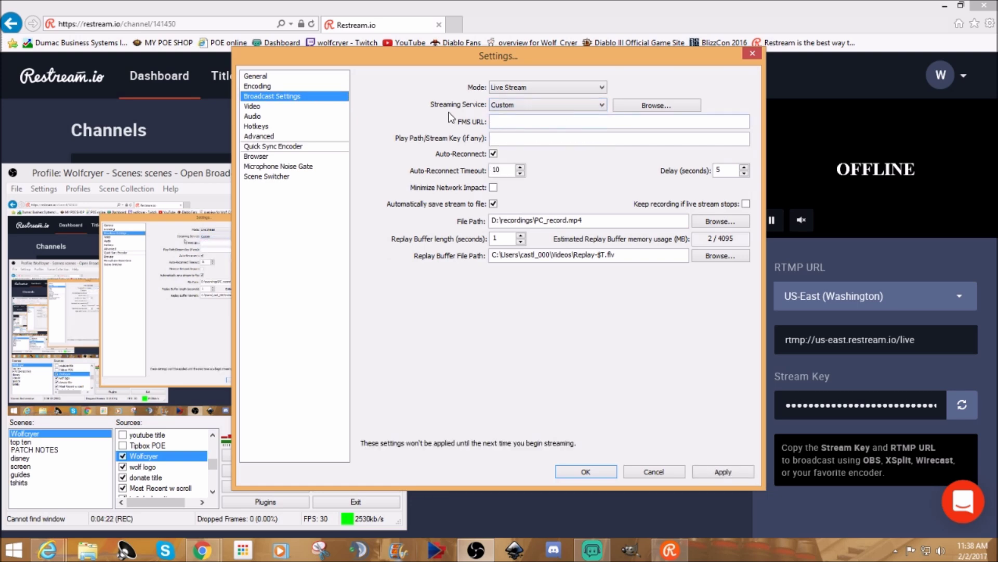
- Copy Restream's RTMP URL rtmp://us-east.restream.io/live into the OBS FMS URL field
left_click(919, 338)
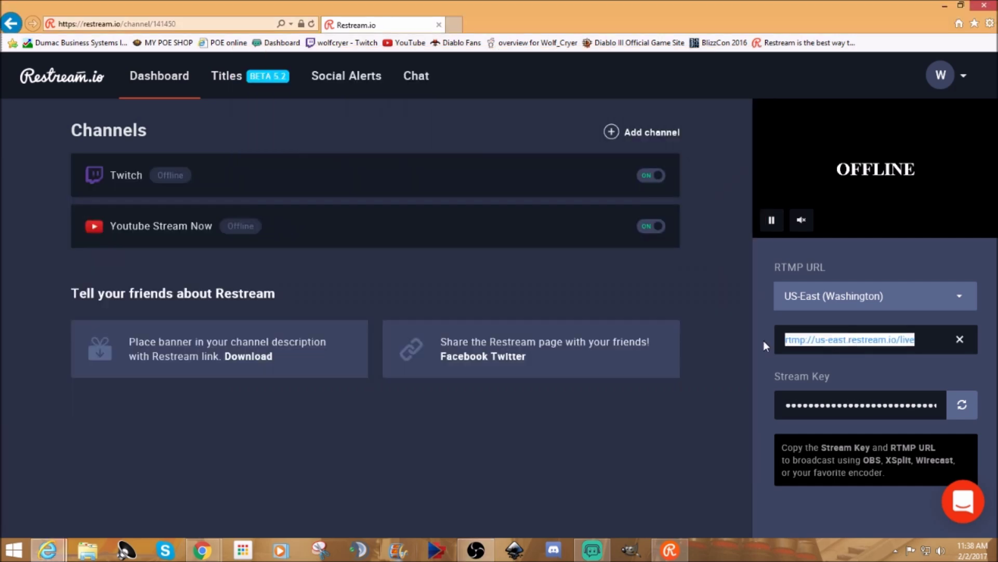
right_click(800, 340)
left_click(819, 381)
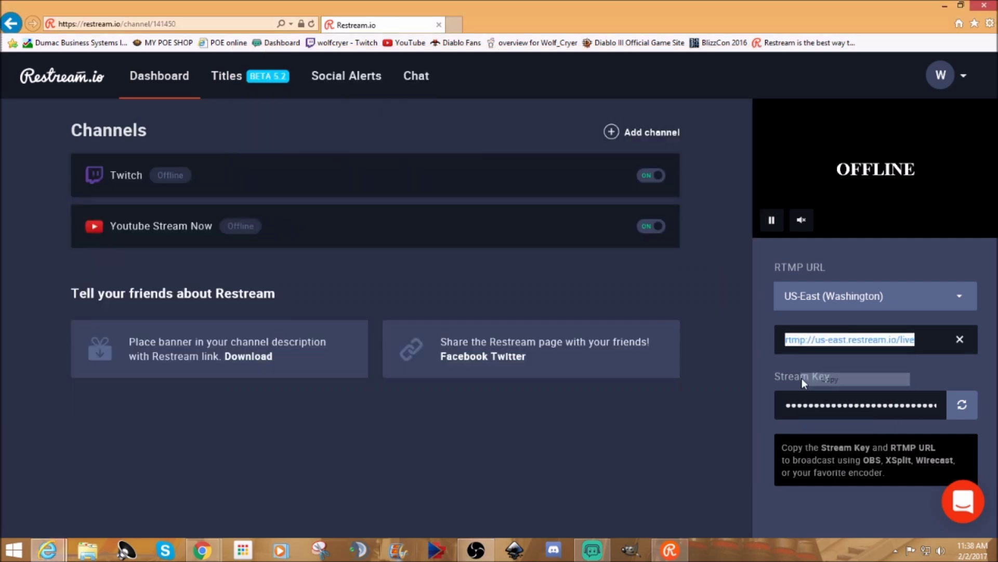
left_click(476, 550)
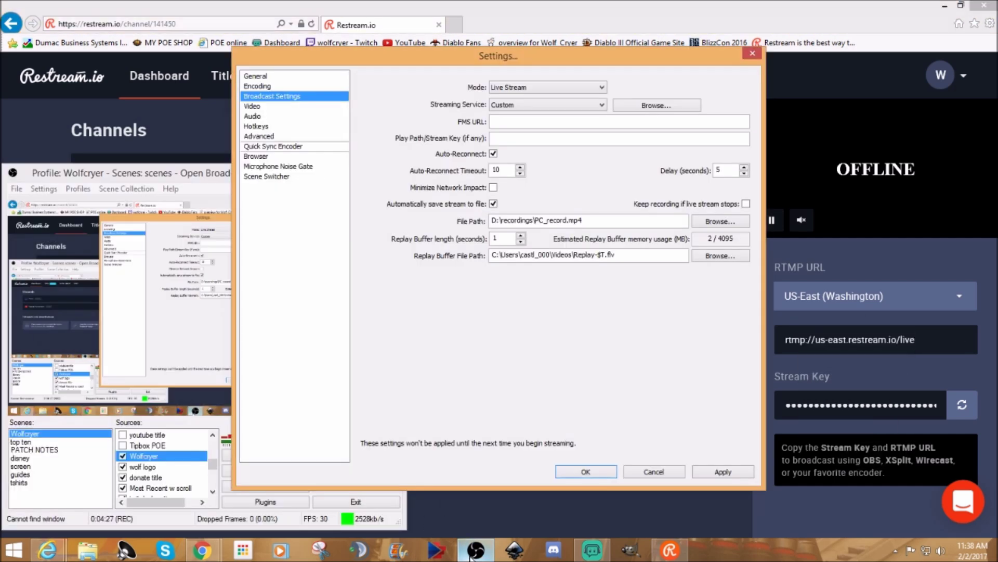
right_click(523, 121)
left_click(552, 175)
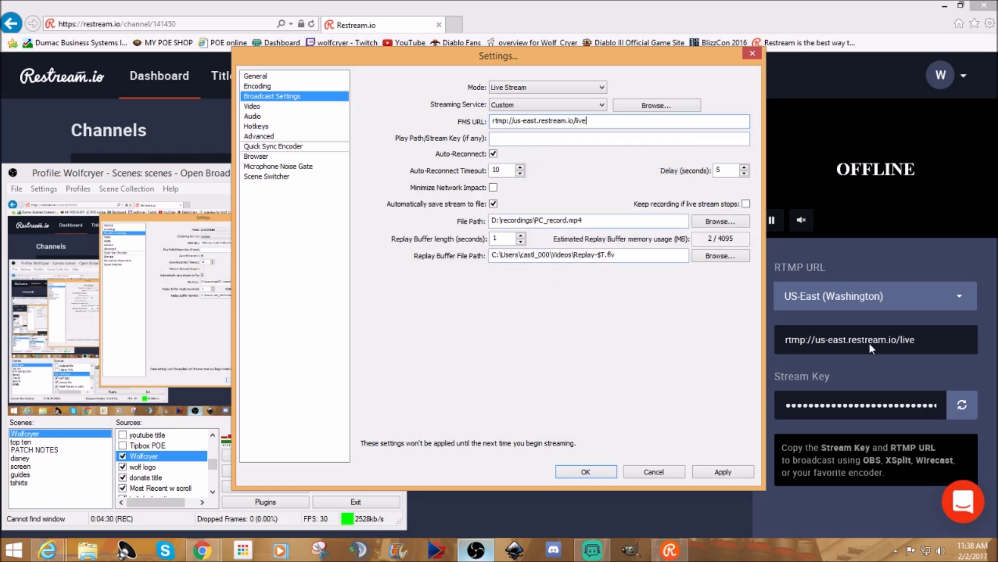
- Copy the Restream stream key into OBS's stream key field and save the settings
left_click(874, 416)
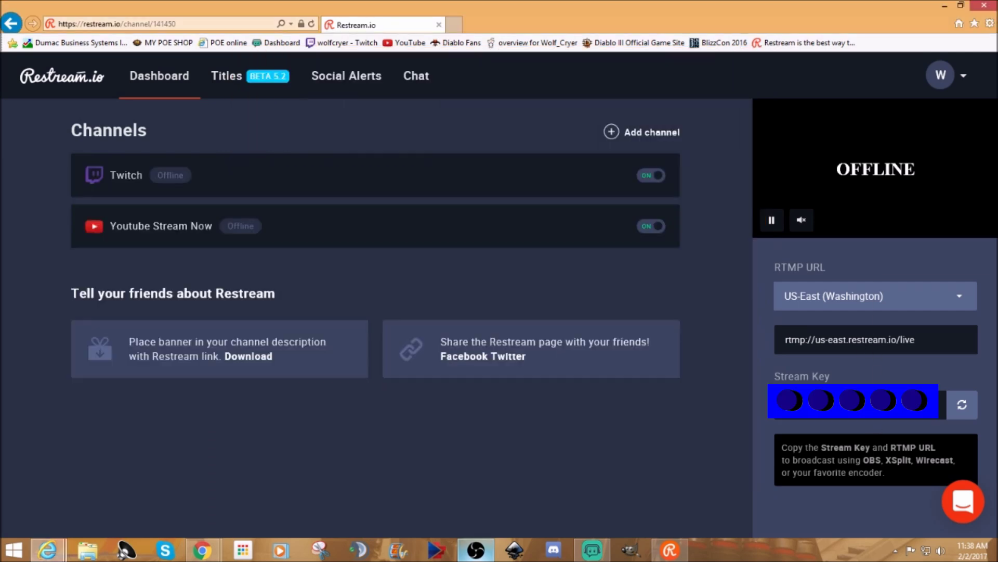
right_click(874, 411)
left_click(919, 314)
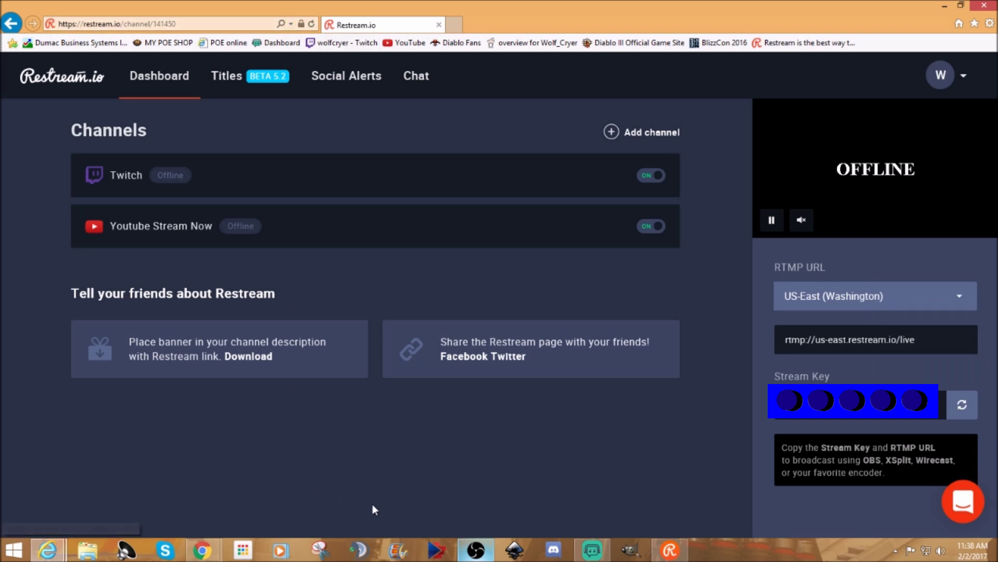
left_click(476, 550)
right_click(507, 139)
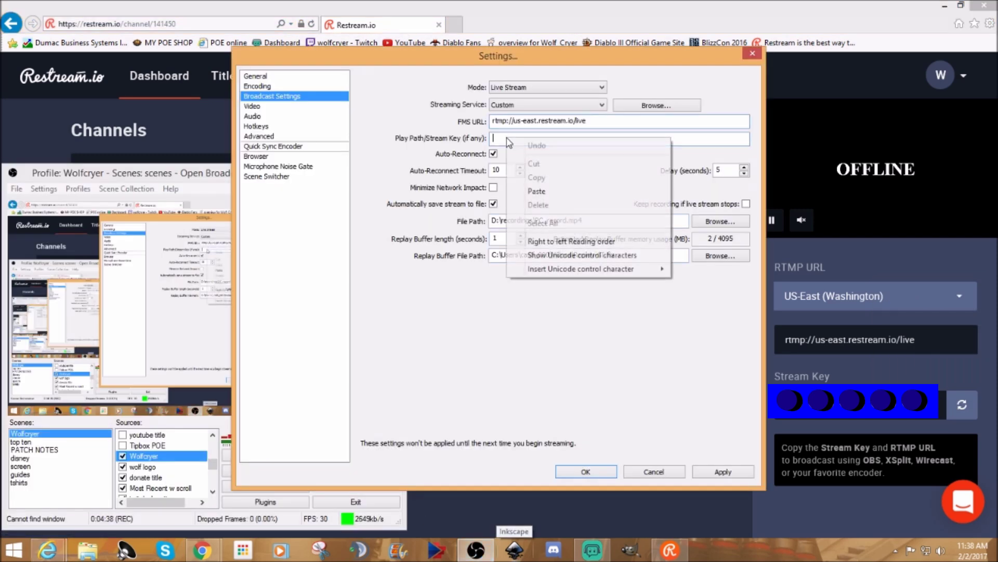
left_click(541, 191)
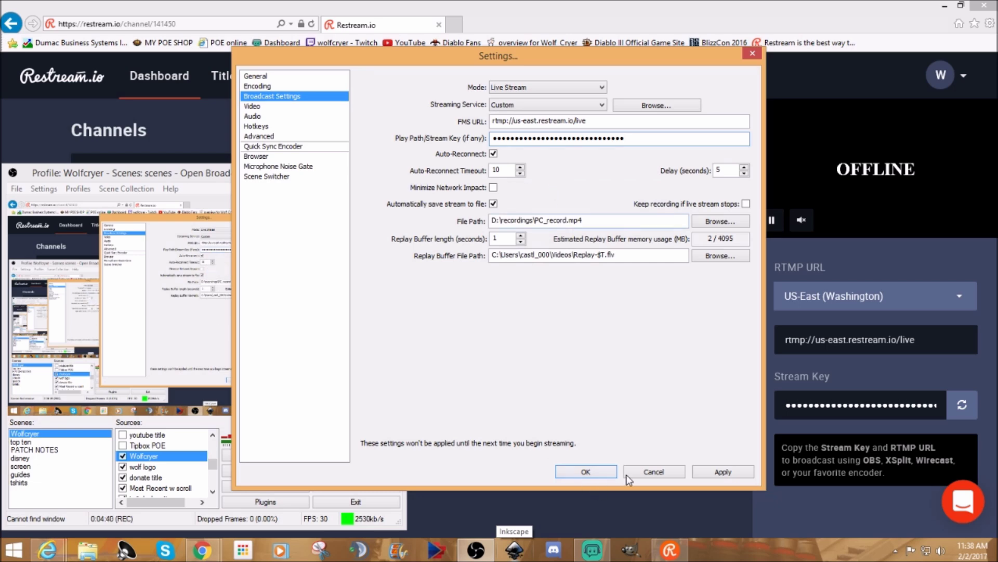
left_click(725, 472)
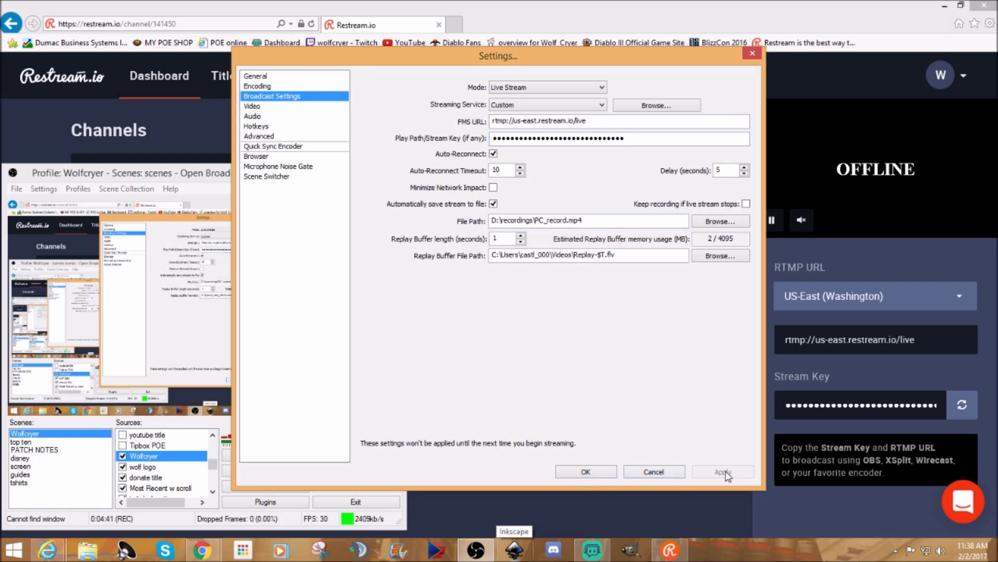
left_click(569, 470)
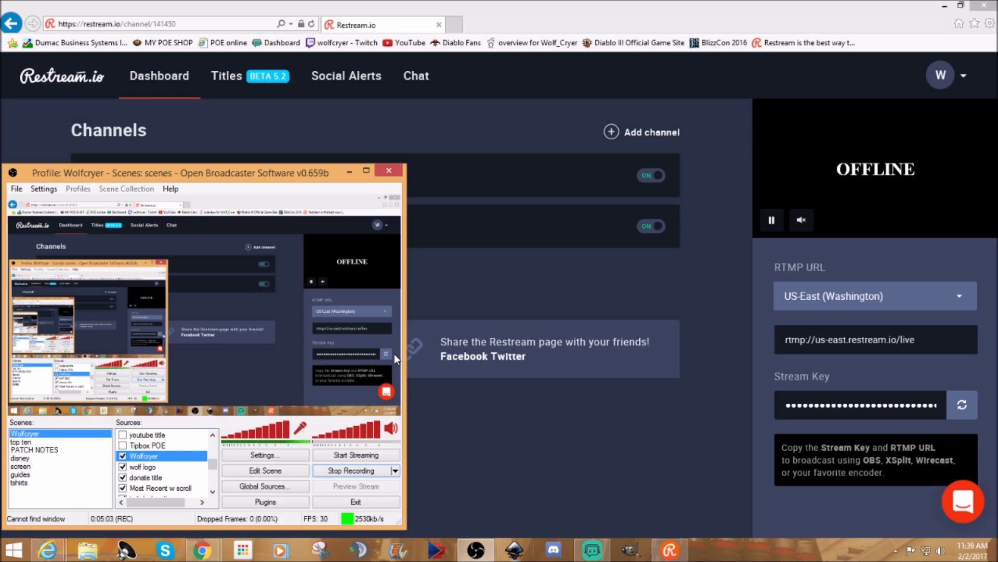
- Minimize OBS and open Restream's Titles & Games page, refreshing the Twitch and YouTube entries
left_click(349, 172)
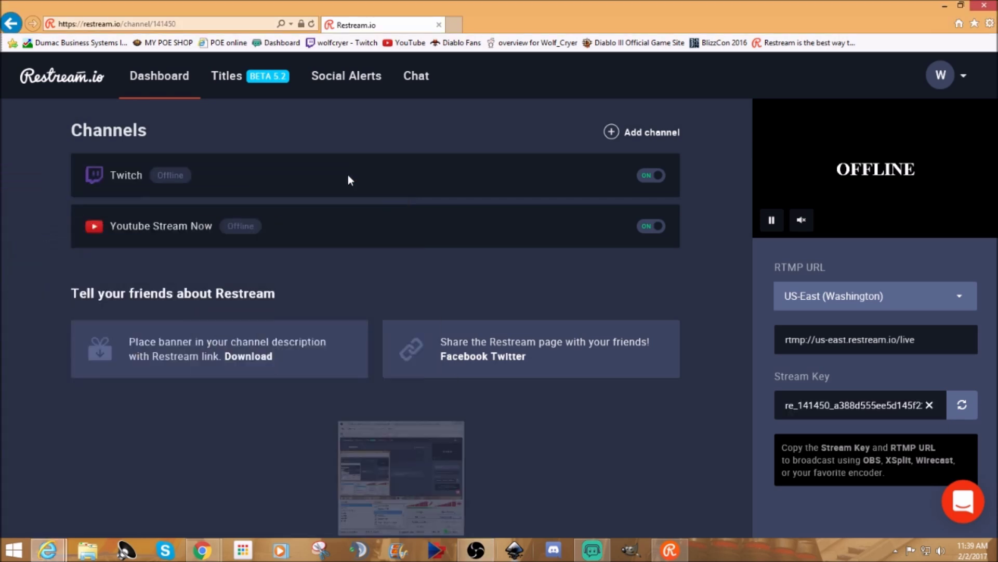
left_click(253, 85)
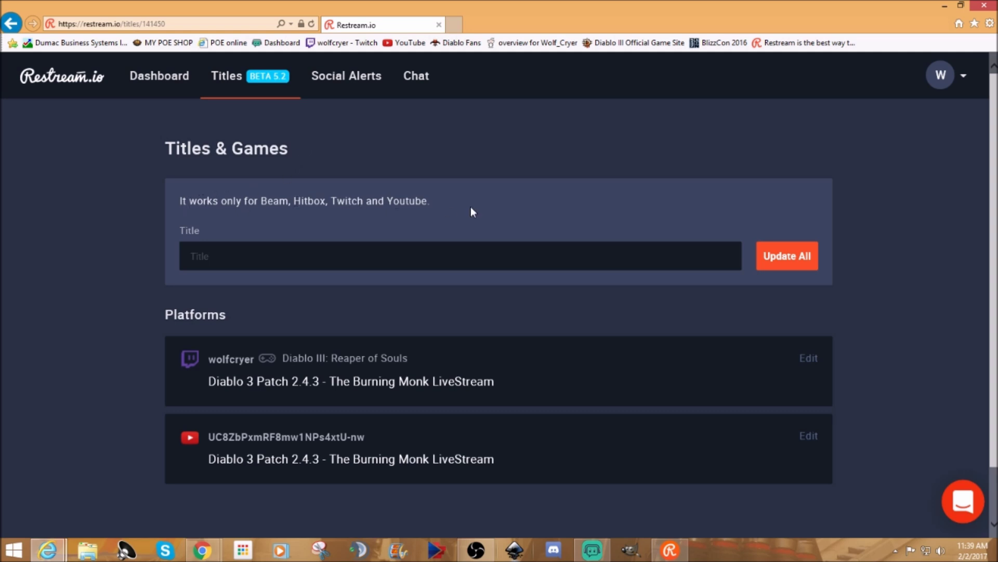
left_click(234, 260)
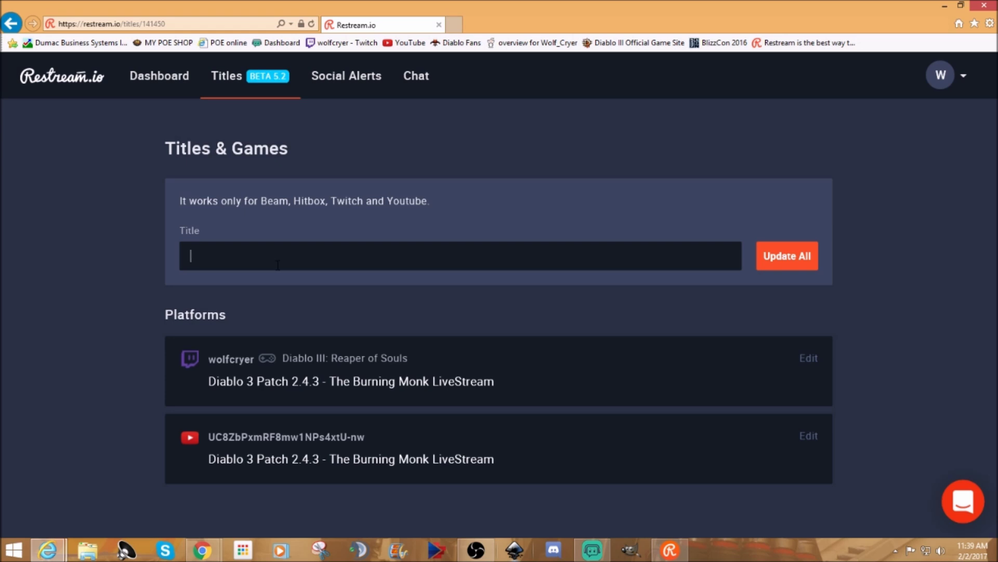
key("F5")
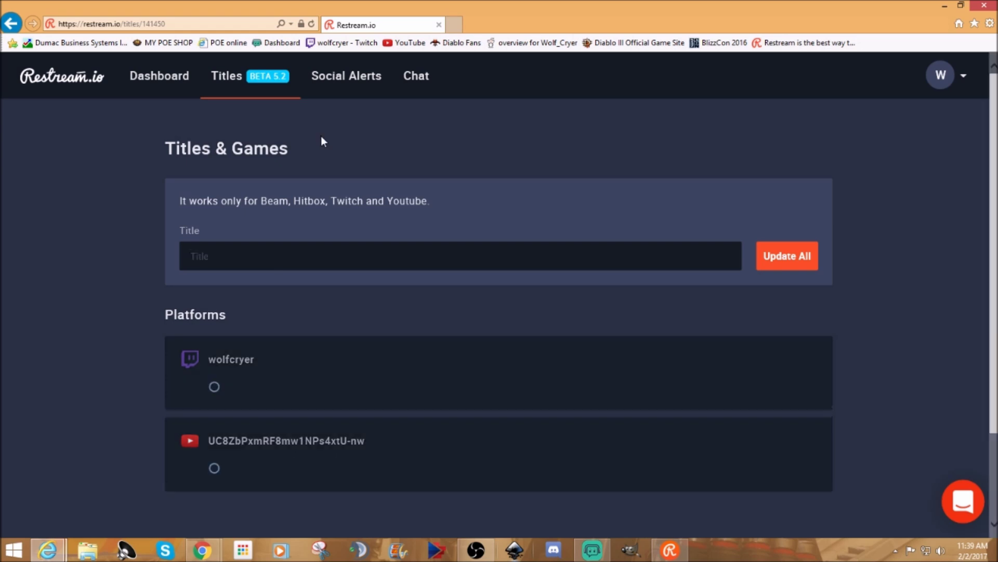
- Enter 'Hey I'm live right now' as the Social Alerts go-live message
left_click(344, 84)
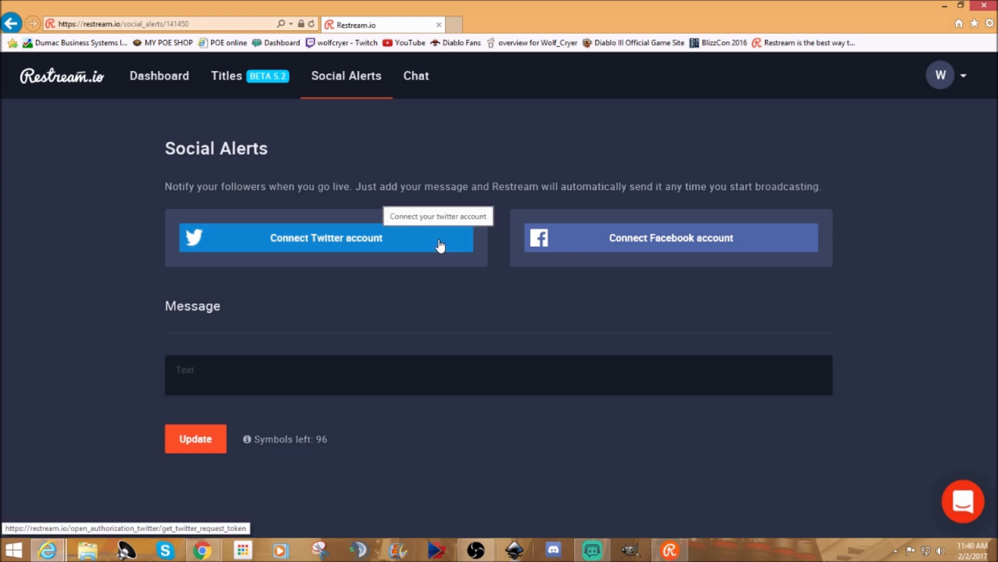
left_click(237, 371)
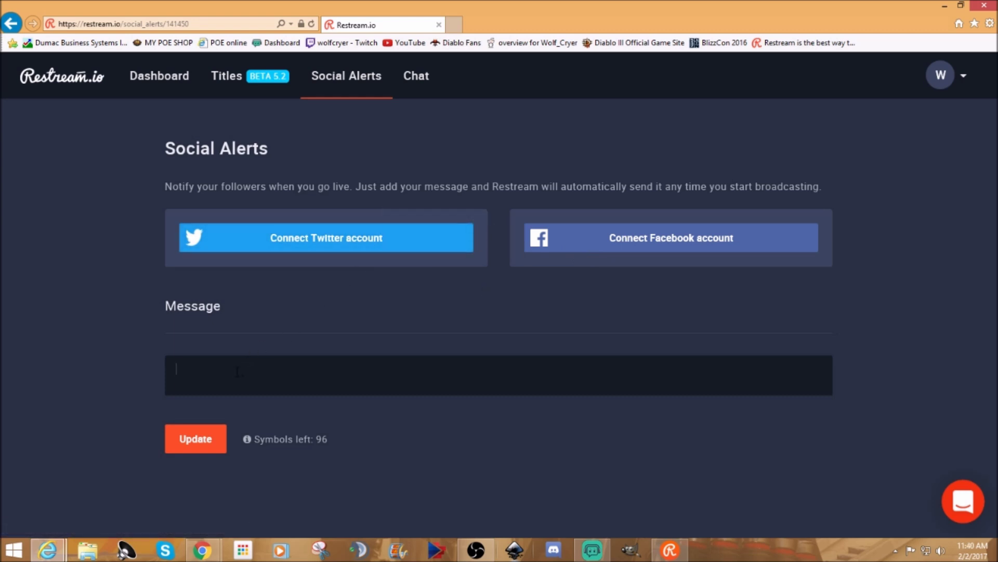
type("Hey I'm live right now")
- Open Restream's combined Chat page and scroll down it
left_click(416, 75)
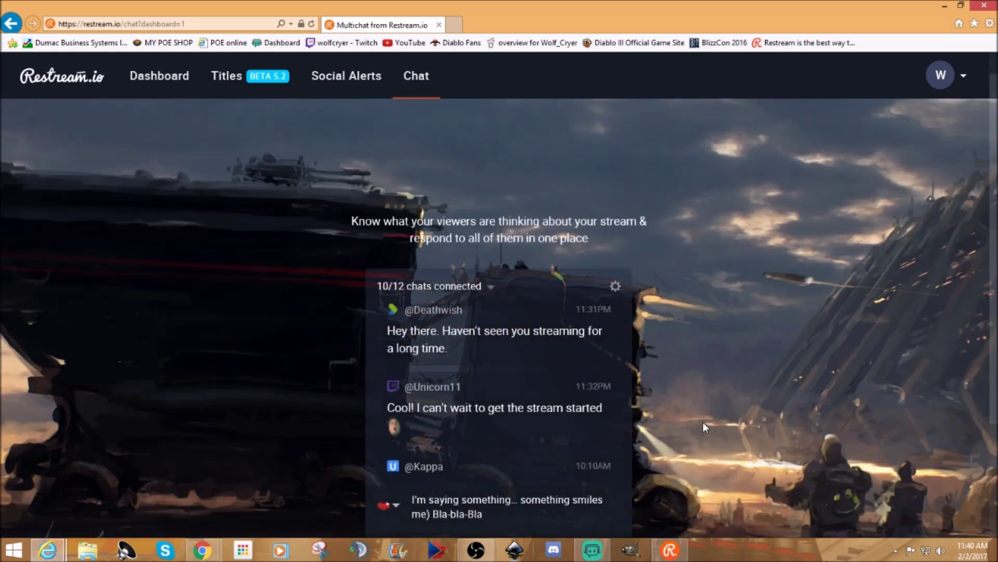
scroll(746, 318, "down", 3)
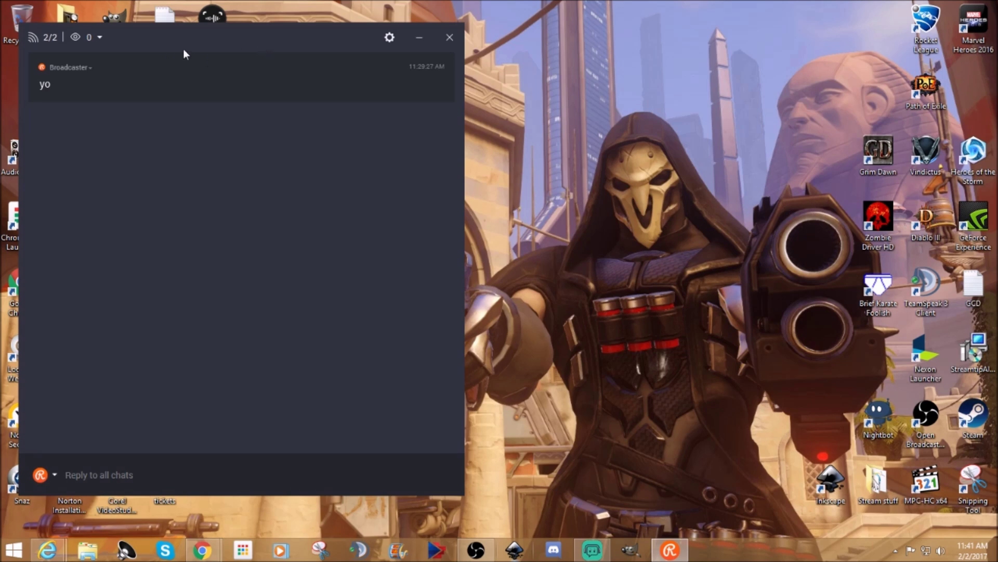
- Stretch the Restream Chat window taller at top and bottom, then open its Appearance settings
left_click_drag(347, 23, 347, 9)
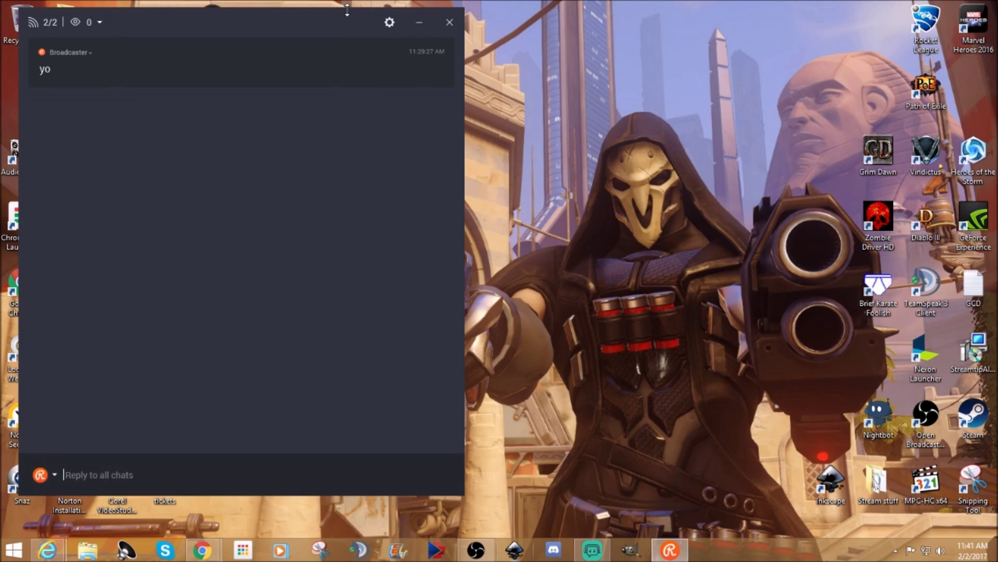
left_click_drag(278, 495, 275, 523)
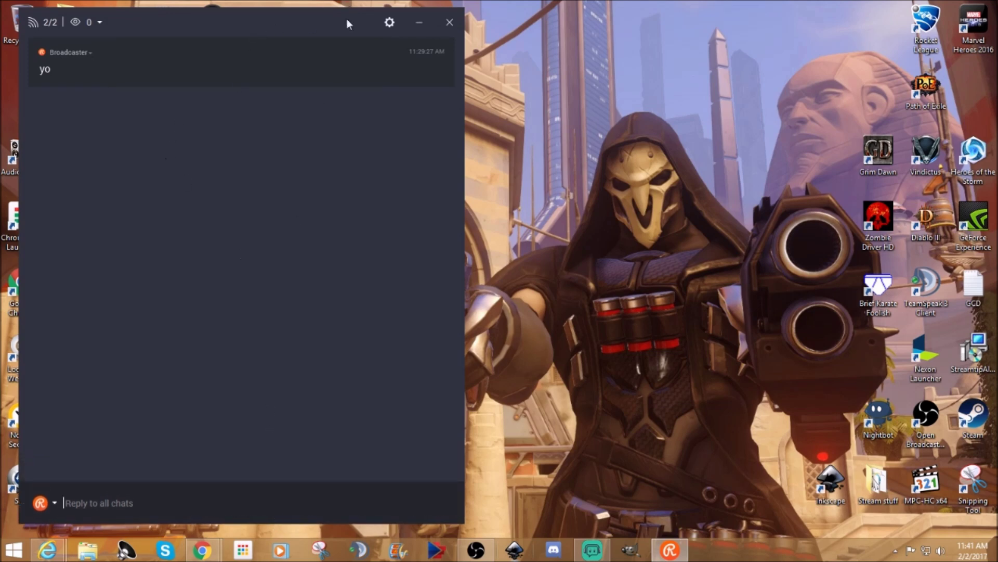
left_click(389, 22)
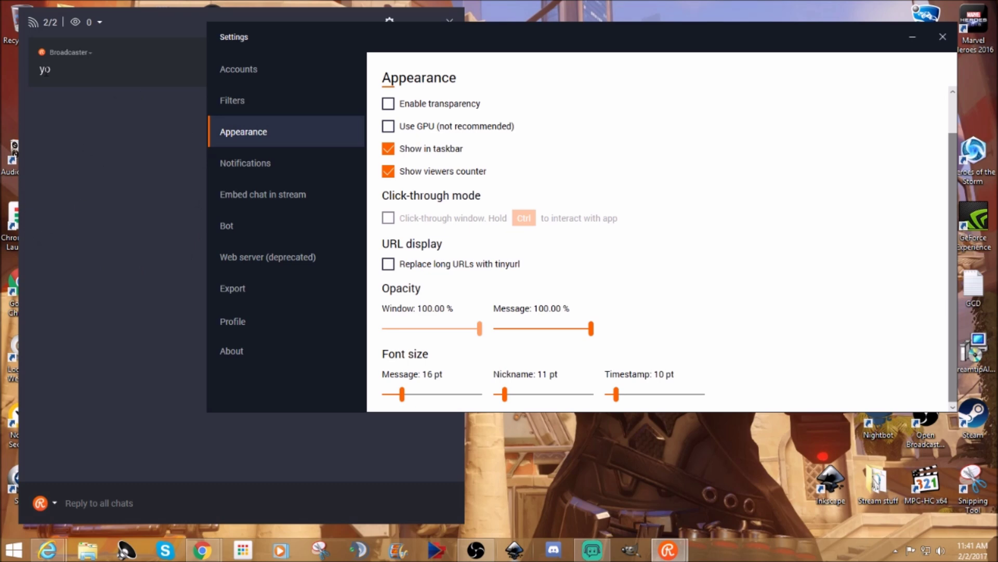
left_click_drag(121, 17, 116, 16)
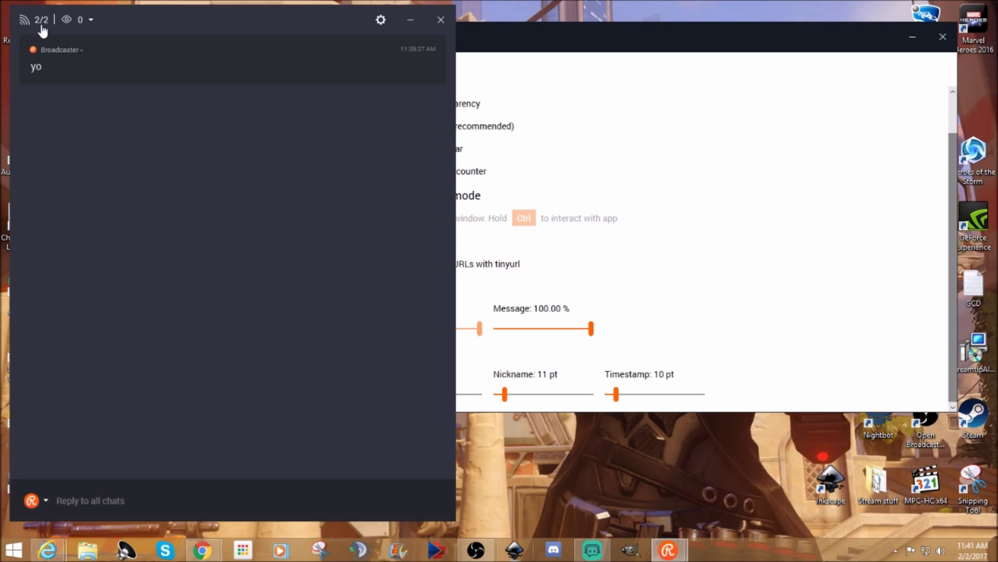
left_click(91, 22)
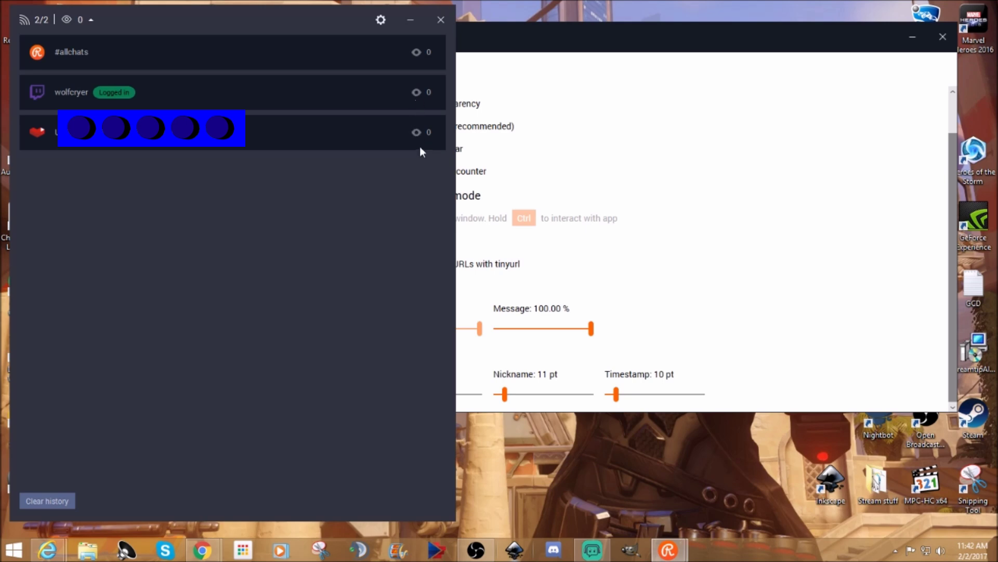
left_click(92, 23)
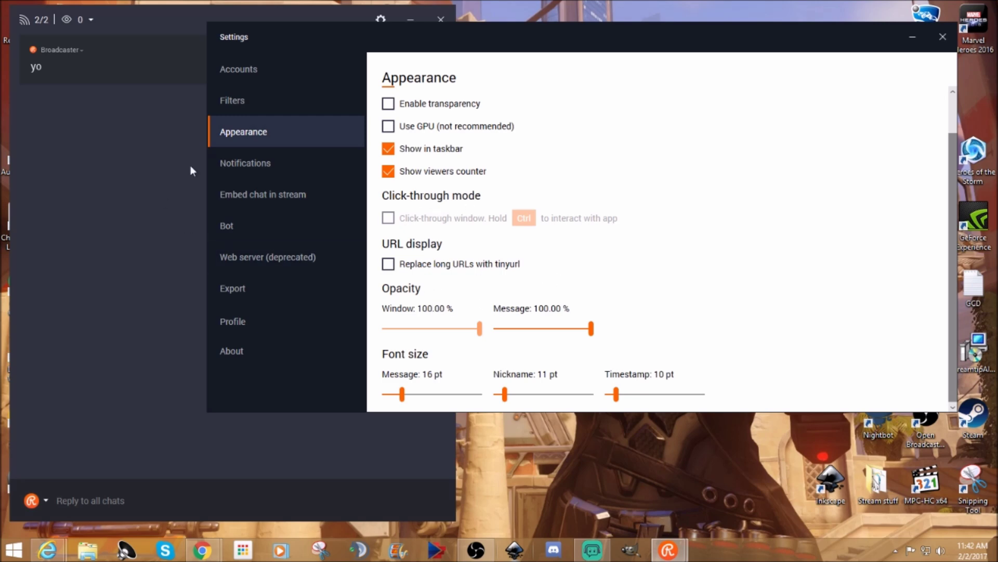
- Show the Notifications page of Restream Chat's settings
left_click(264, 165)
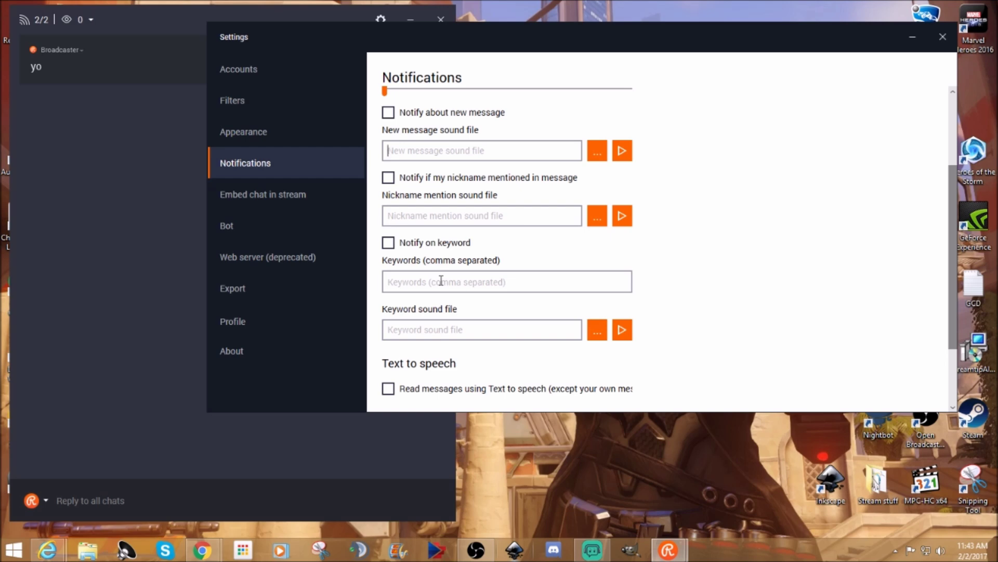
- Show the Embed chat in stream page with its browser-plugin URL, Compact theme and 90% scale
left_click(240, 196)
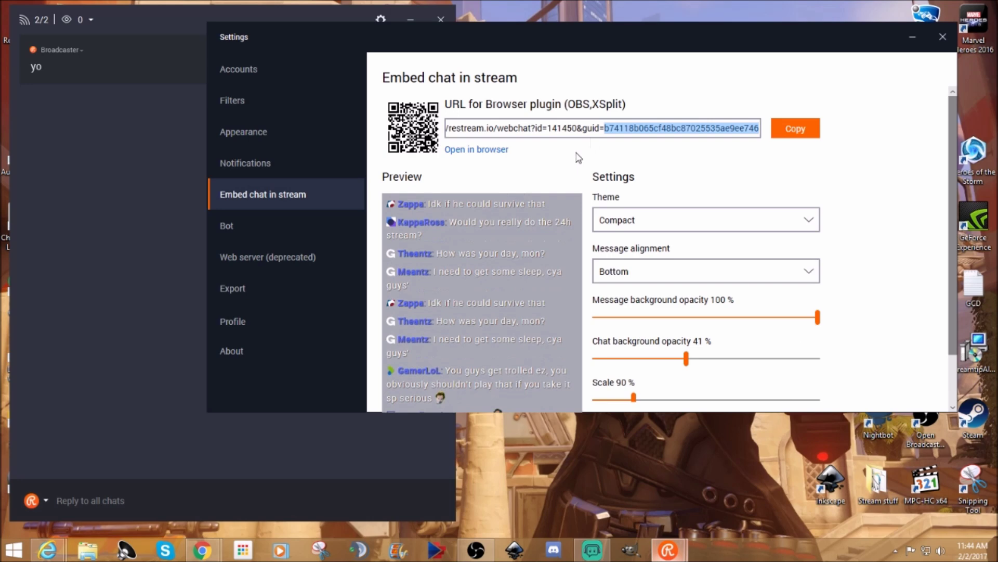
key("alt+Tab")
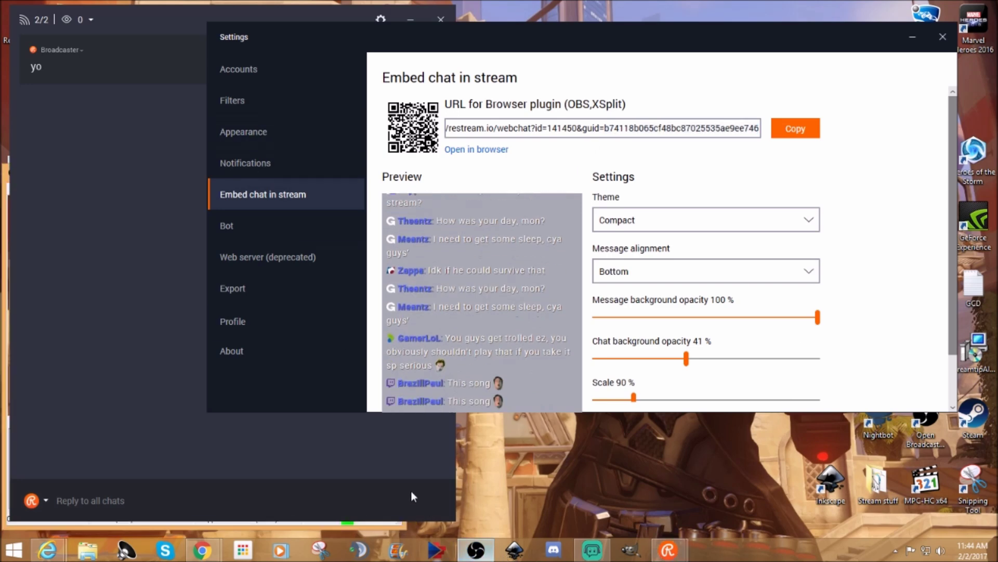
- Add a CLR Browser source named 'chat' to the OBS scene
left_click(408, 20)
left_click(408, 21)
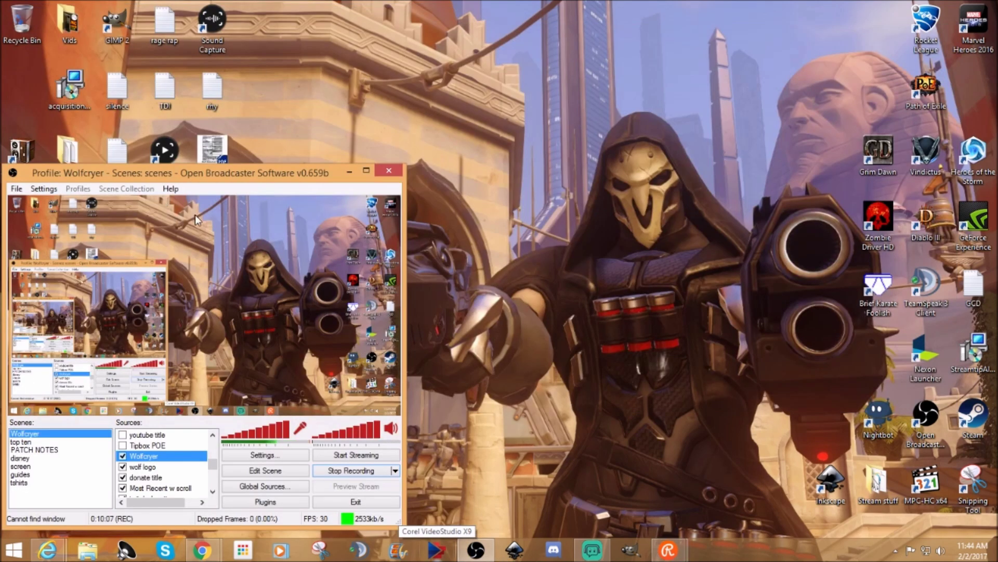
left_click_drag(208, 162, 289, 131)
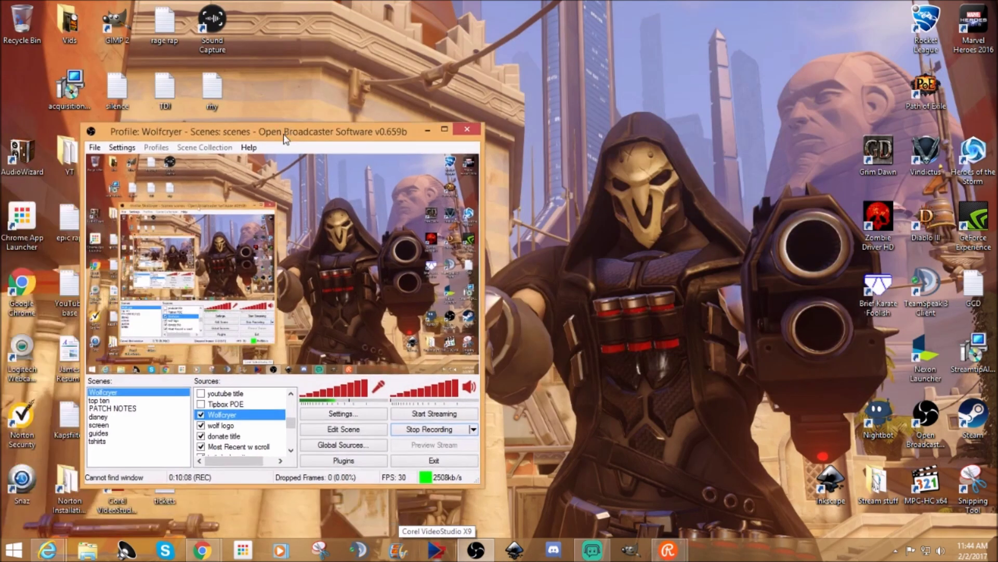
right_click(227, 416)
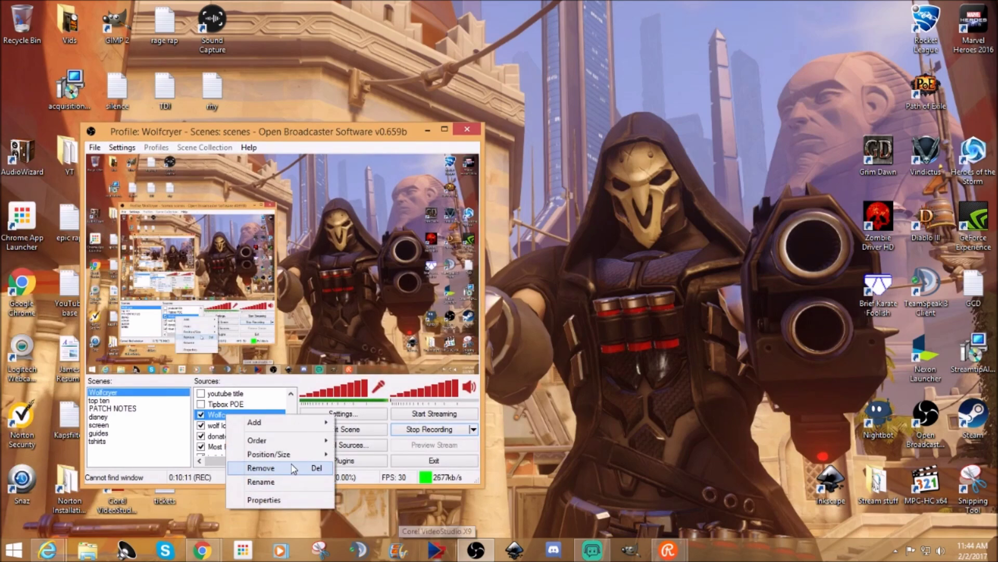
mouse_move(293, 424)
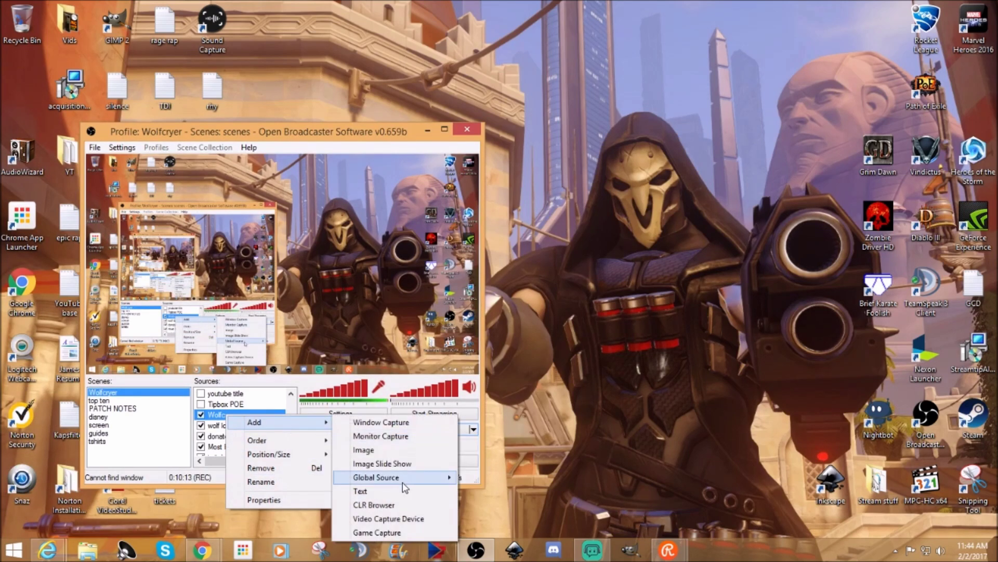
left_click(400, 505)
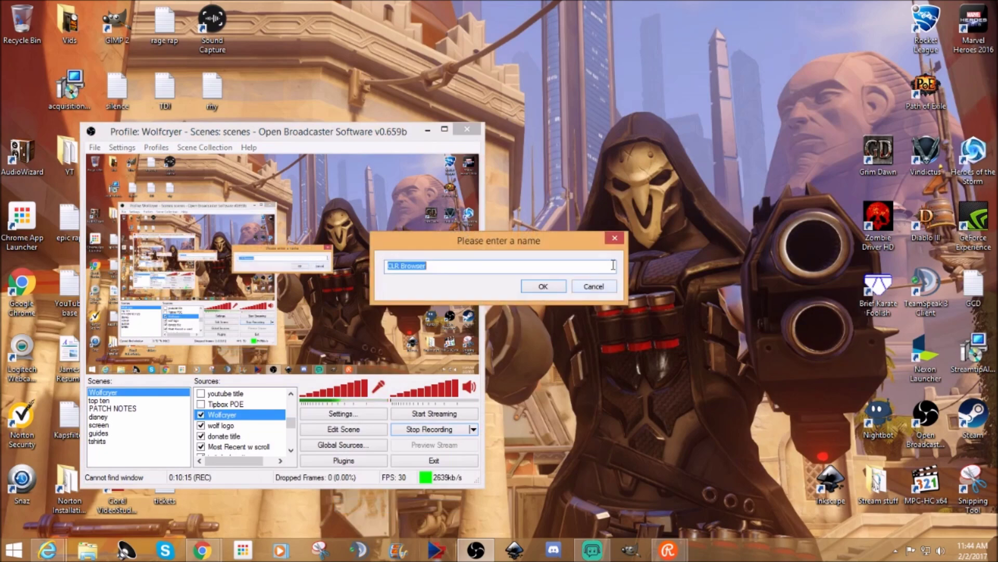
type("chat")
key("Return")
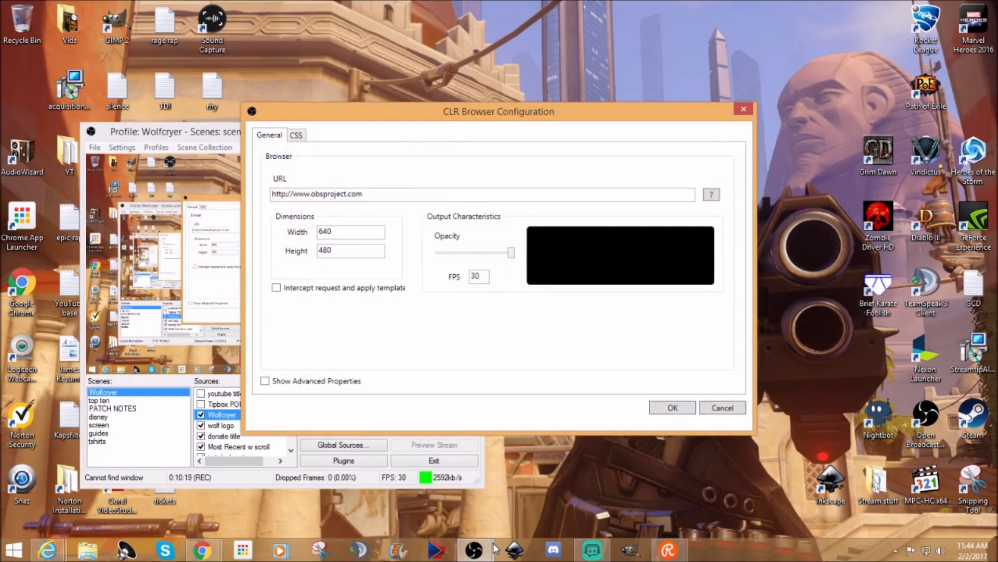
- Select the embed chat URL in Restream Chat's settings to copy it
mouse_move(668, 549)
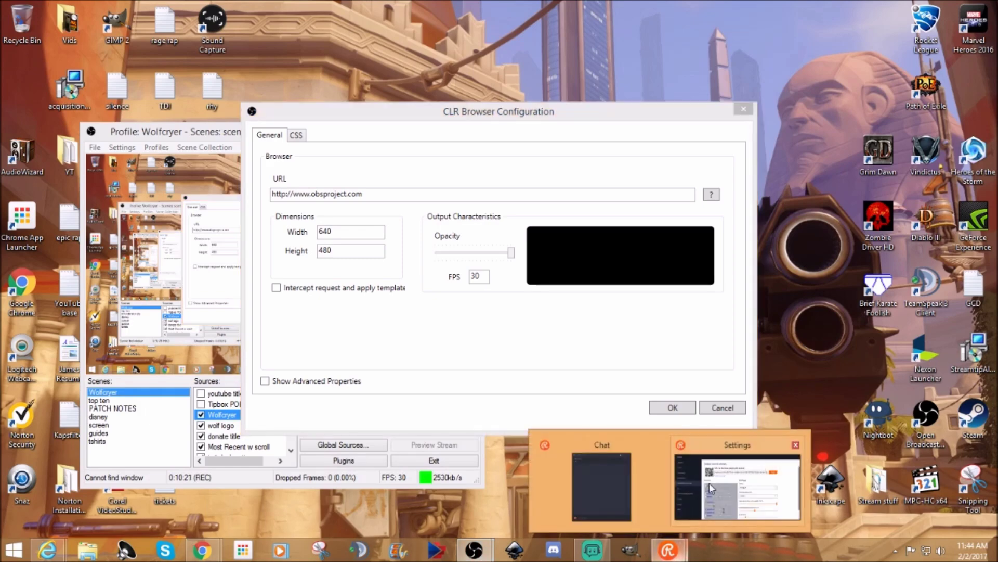
left_click(723, 448)
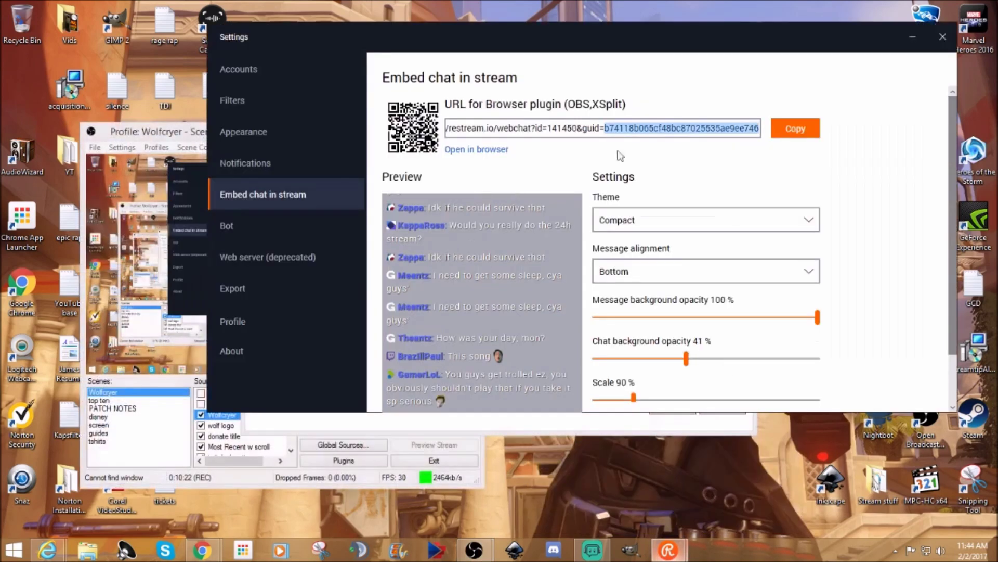
left_click(645, 129)
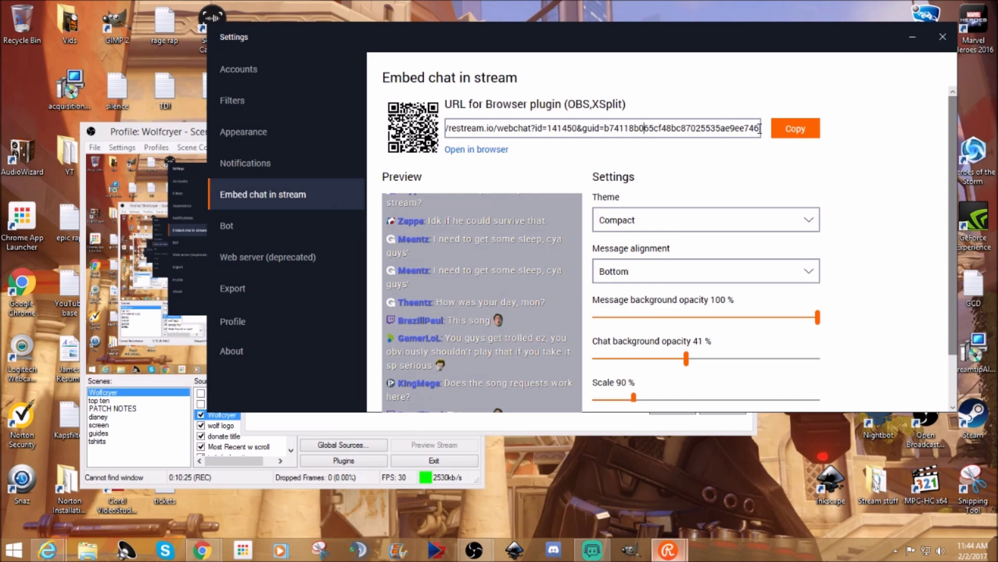
left_click_drag(760, 128, 249, 114)
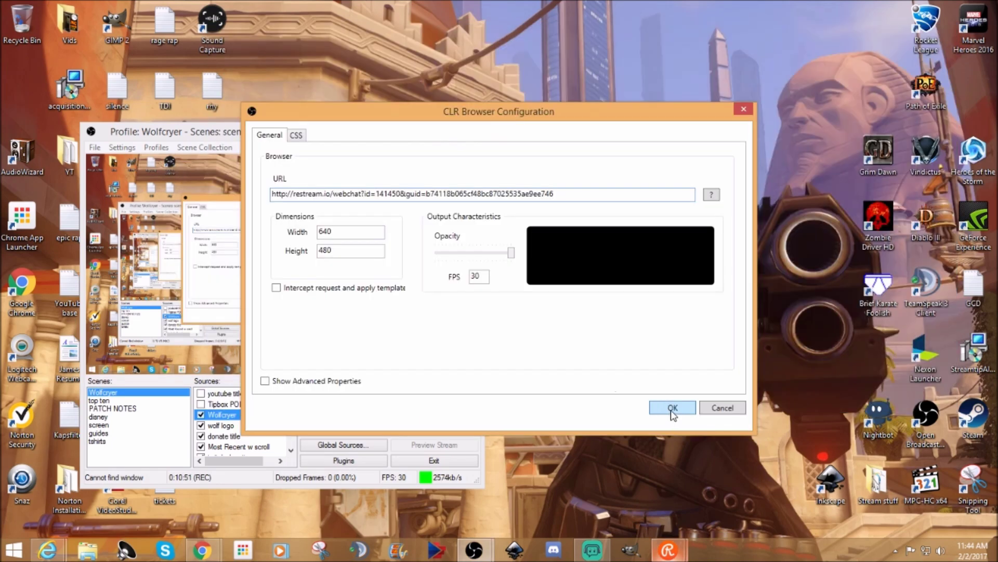
- Confirm the CLR Browser source, then shrink the chat1 overlay by its corner in OBS's preview
left_click(672, 409)
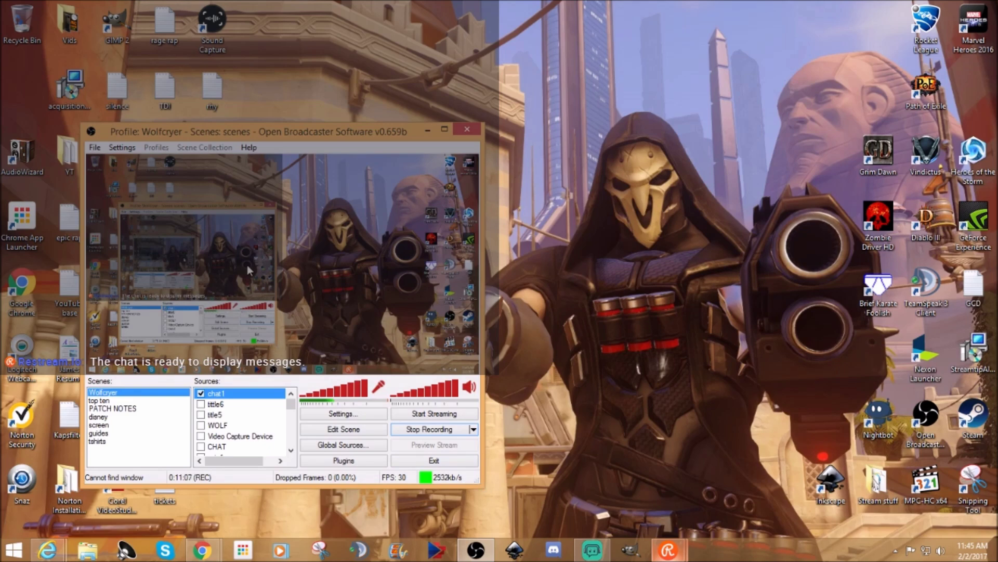
left_click(342, 429)
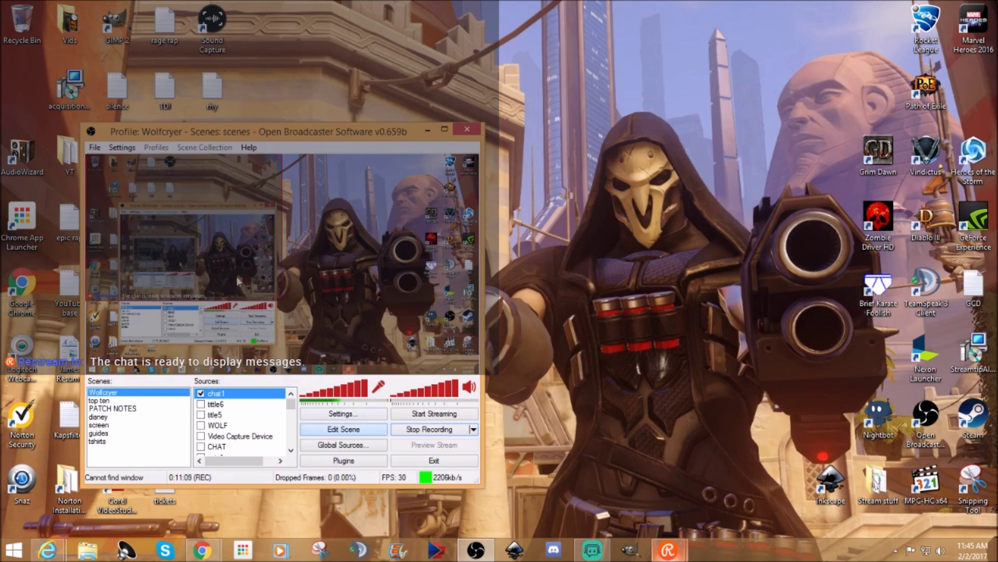
left_click_drag(300, 178, 209, 228)
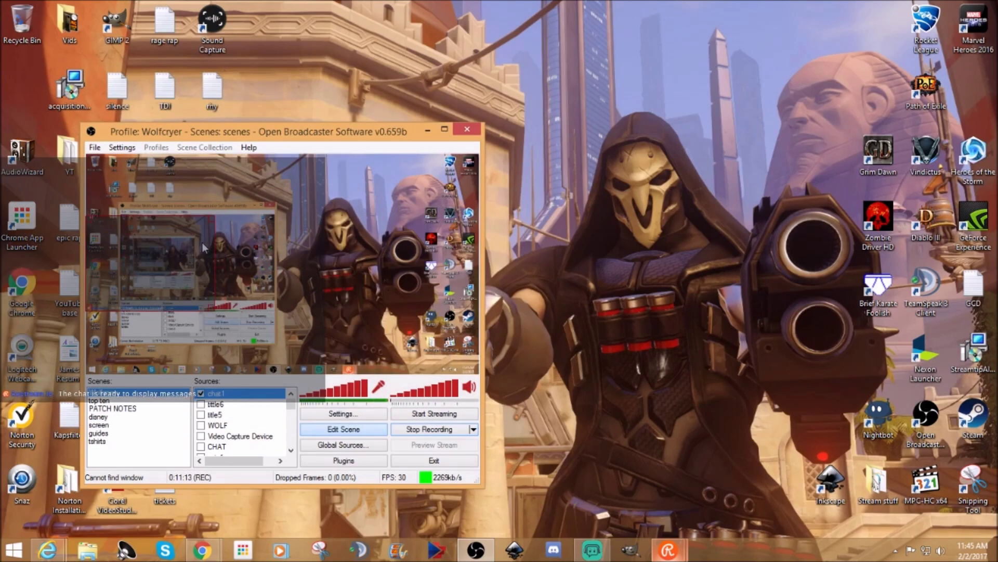
- Bring the Restream Settings window forward and set Chat background opacity to 40%
mouse_move(668, 549)
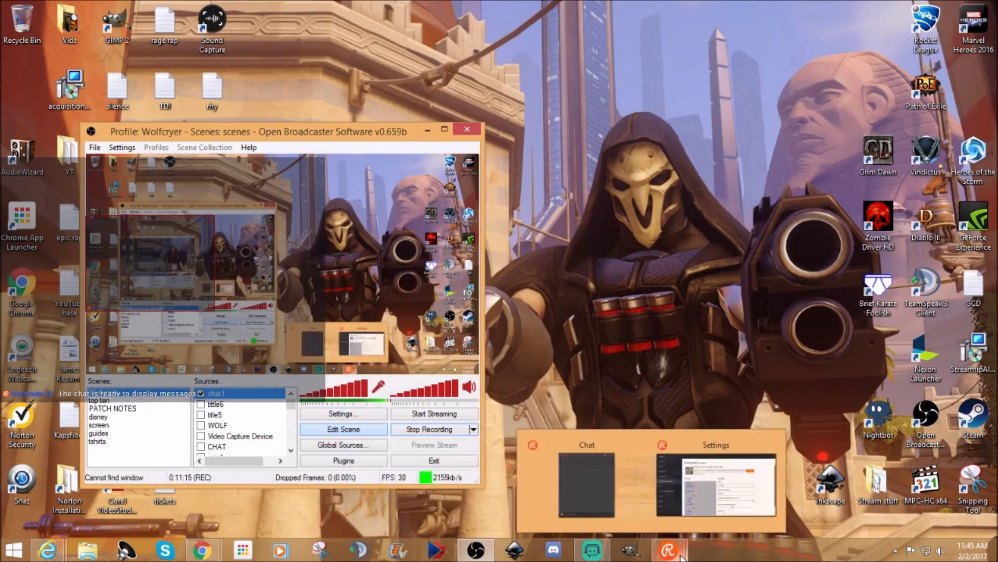
left_click(692, 475)
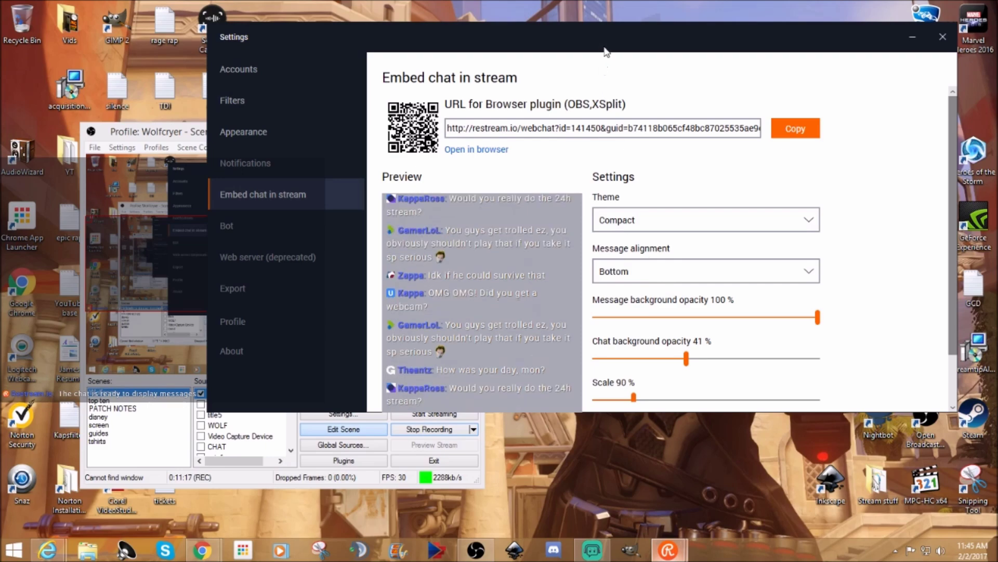
left_click_drag(606, 46, 668, 27)
mouse_move(747, 339)
left_mouse_down()
mouse_move(857, 340)
mouse_move(646, 339)
mouse_move(756, 344)
left_mouse_up()
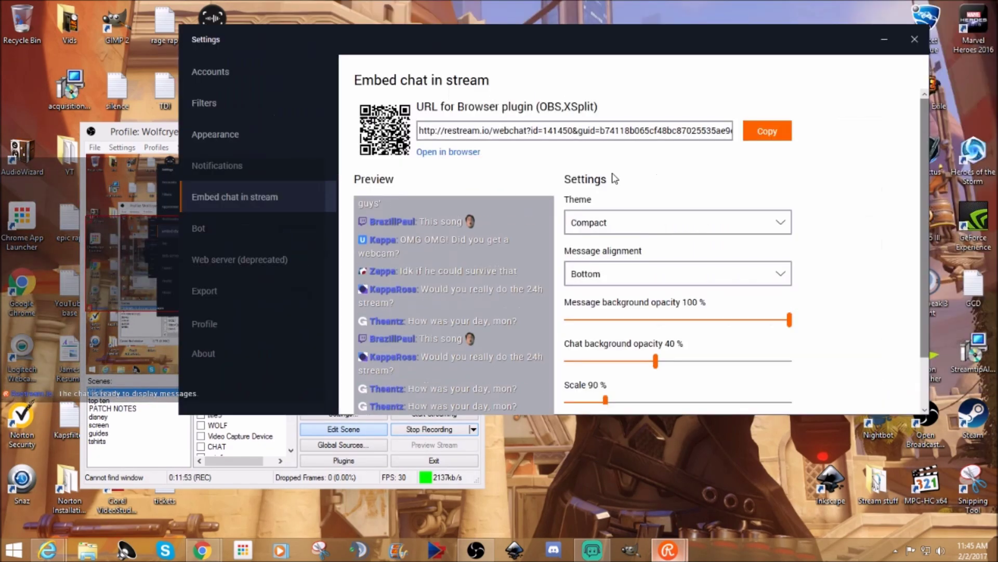